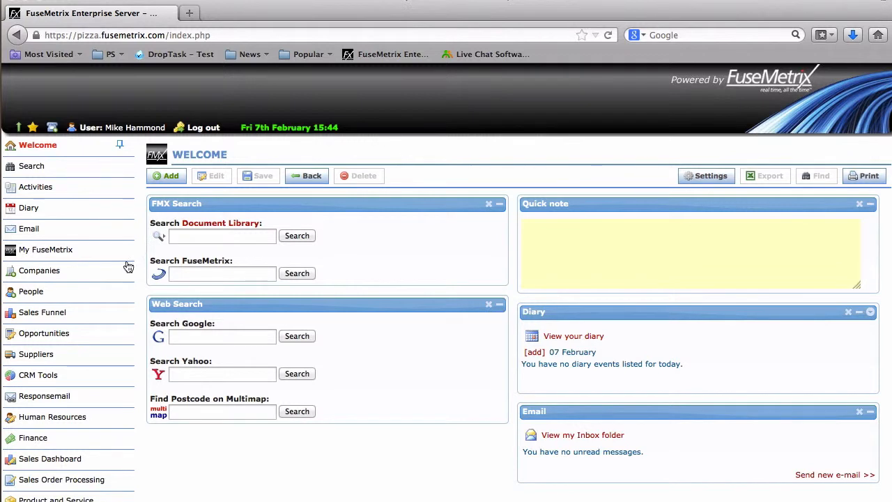
Open the New Company customer record and start editing the layout of its Extra info section
click(44, 273)
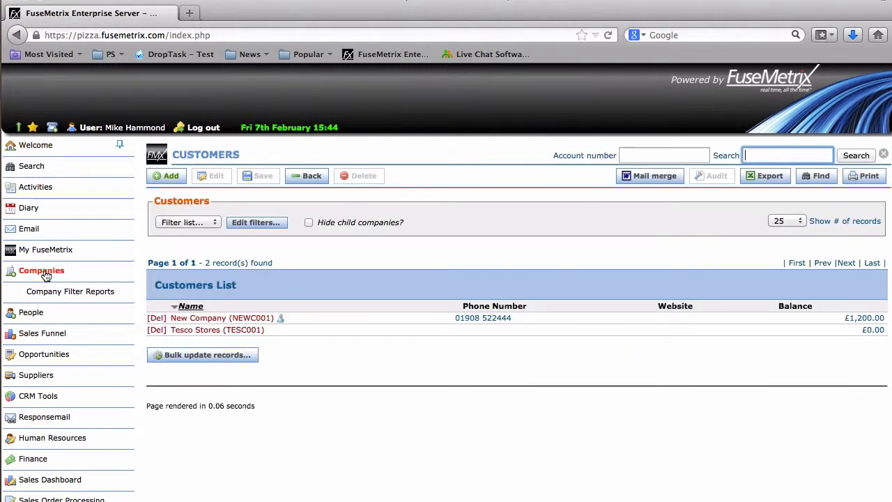
click(183, 318)
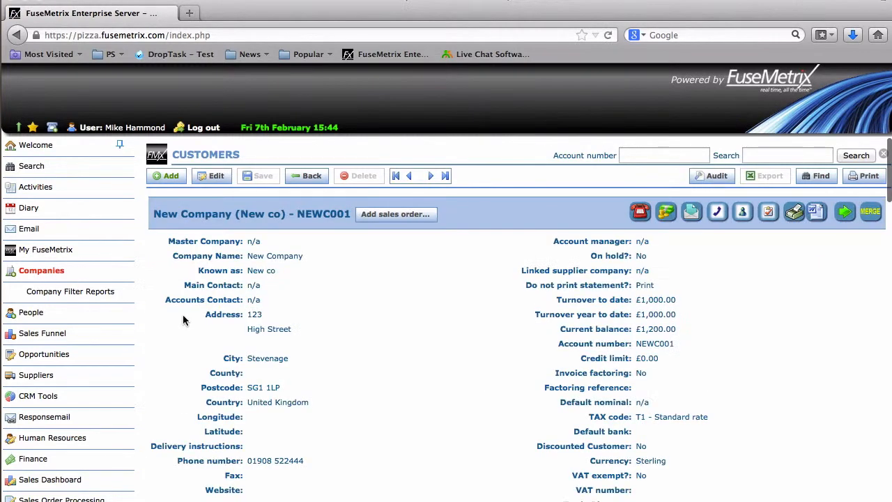
scroll(184, 319, down, 10)
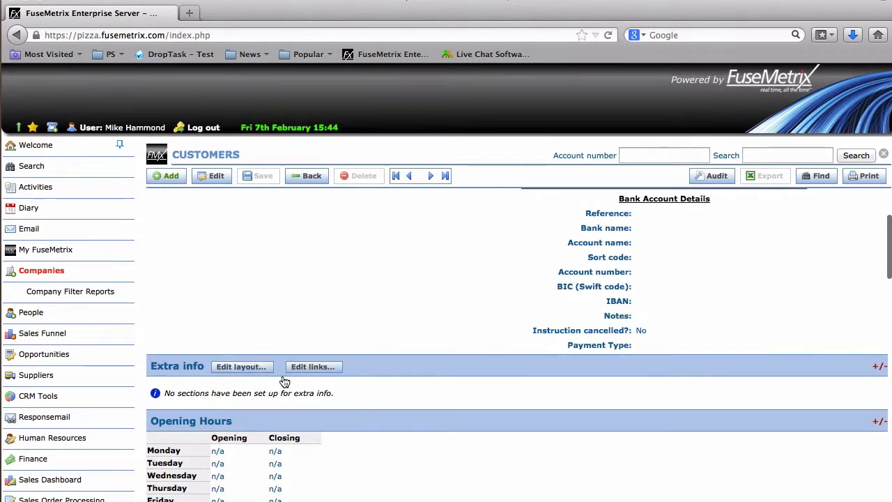
click(241, 369)
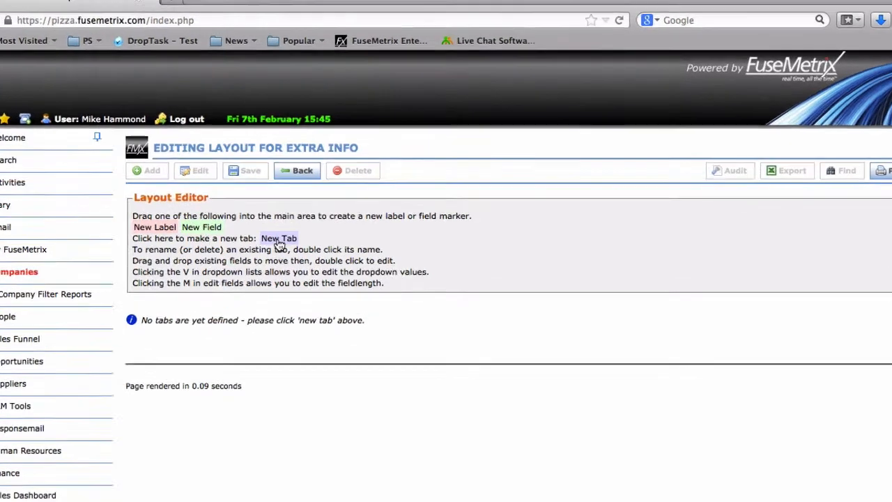
Create a tab named "New tab" in the Extra info layout
click(289, 240)
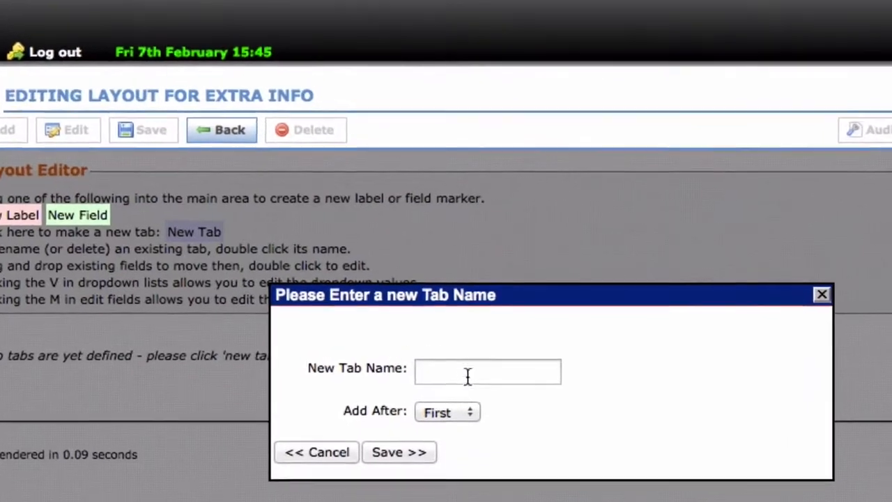
click(468, 376)
text(New tab)
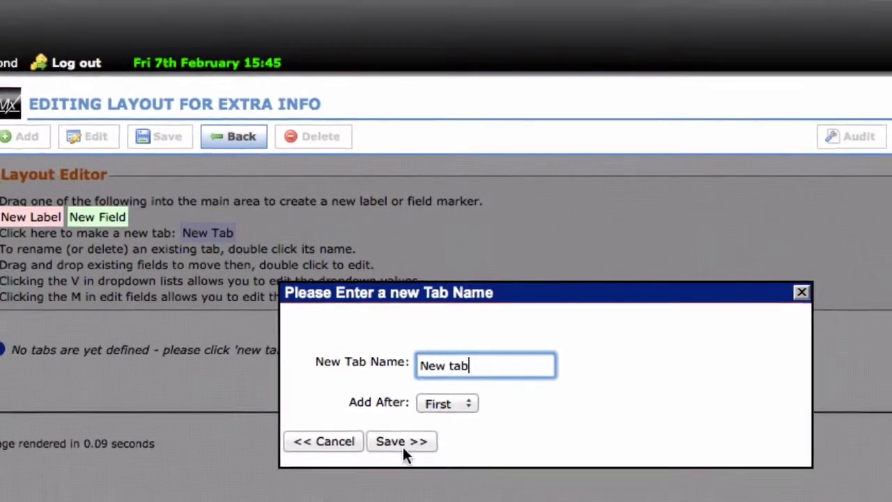
click(398, 457)
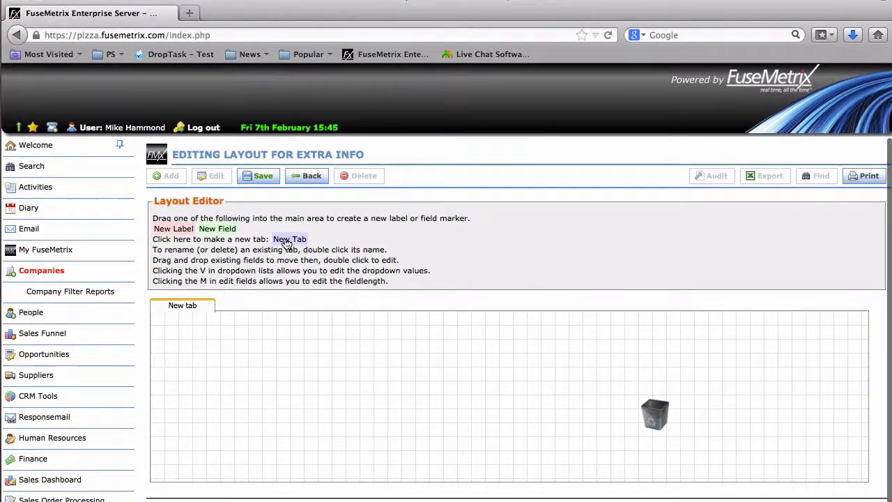
Add another tab named "second tab", positioned after "New tab"
click(293, 240)
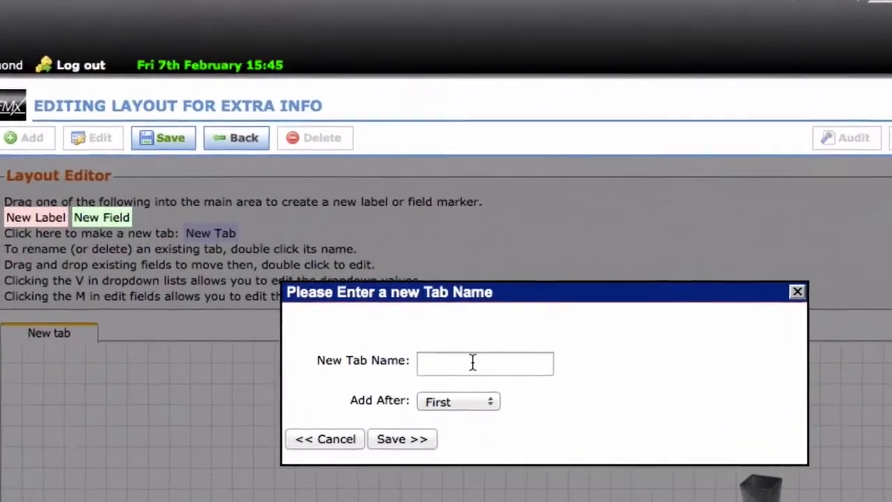
click(473, 363)
text(second tab)
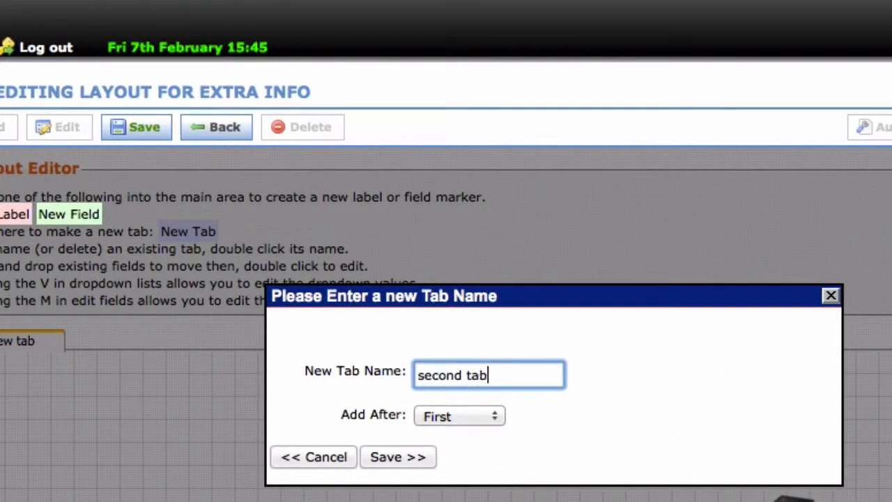
click(495, 418)
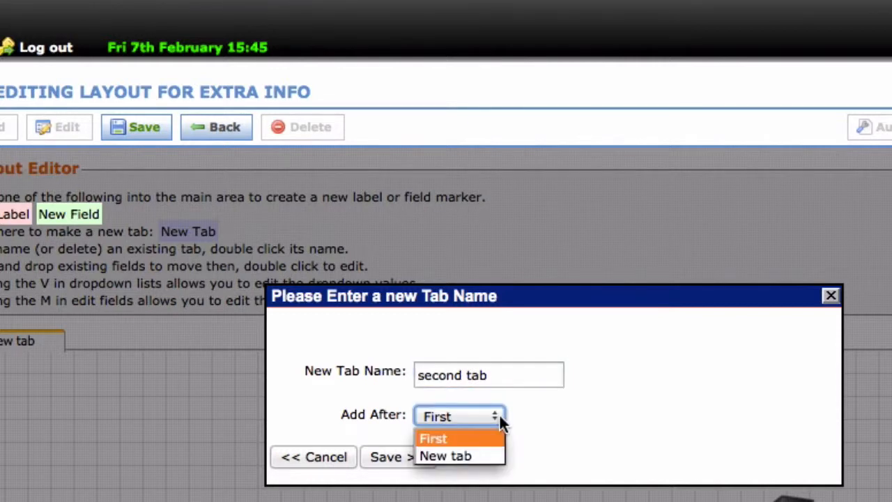
click(473, 457)
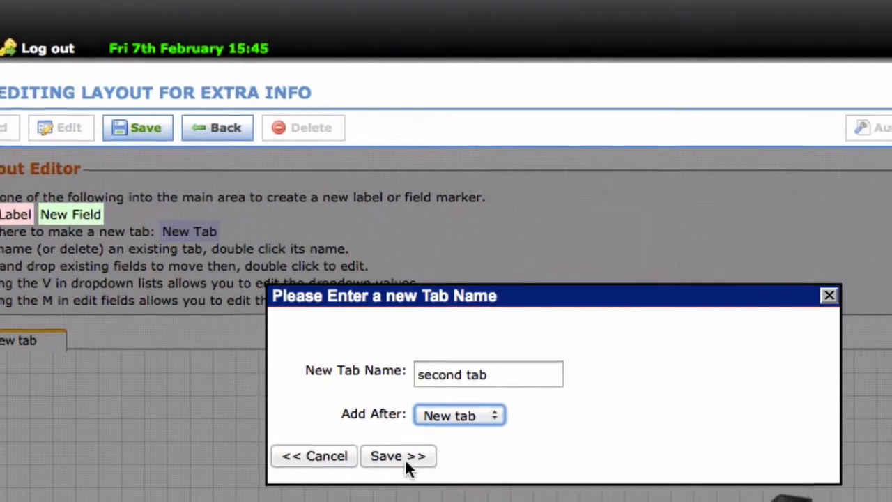
click(402, 460)
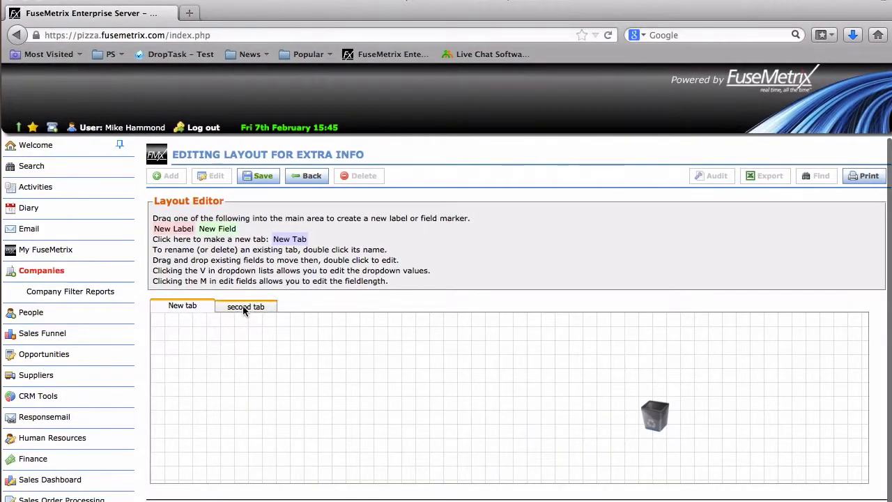
Delete the "second tab" tab from the layout
click(209, 318)
double_click(244, 309)
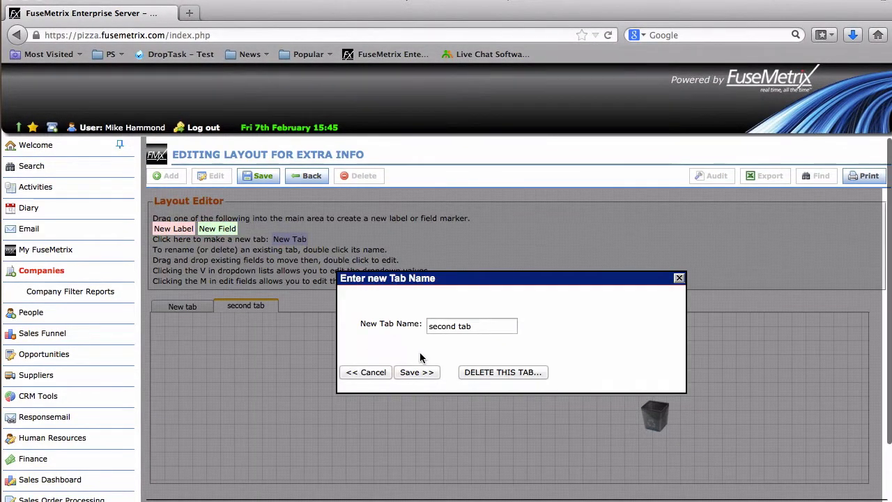
click(496, 375)
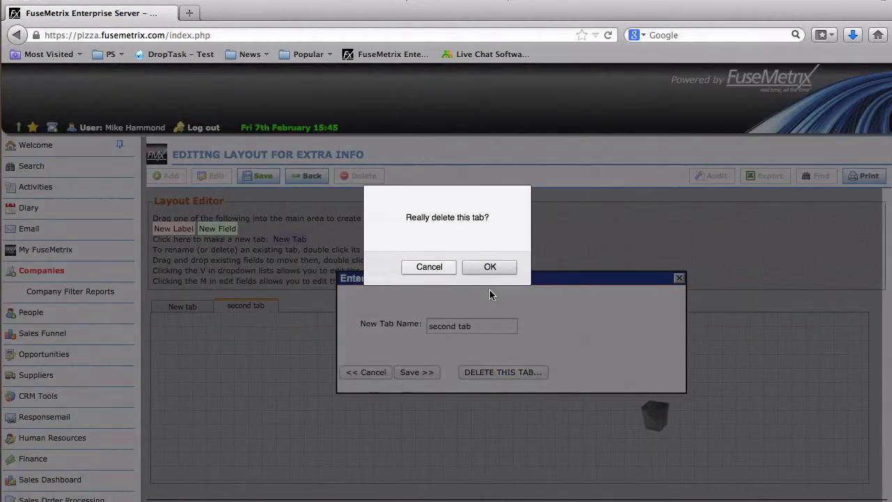
click(487, 270)
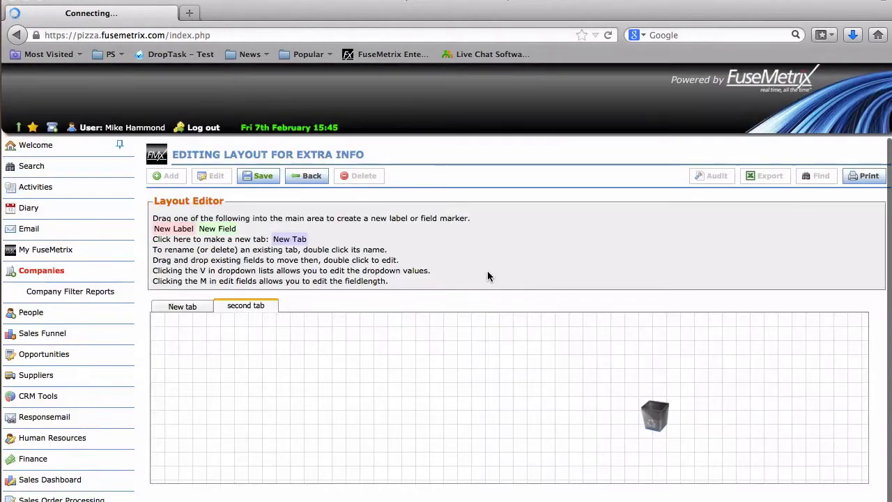
Place a field labelled "new field" on the grid of "New tab" and set its type to Checkbox
click(193, 307)
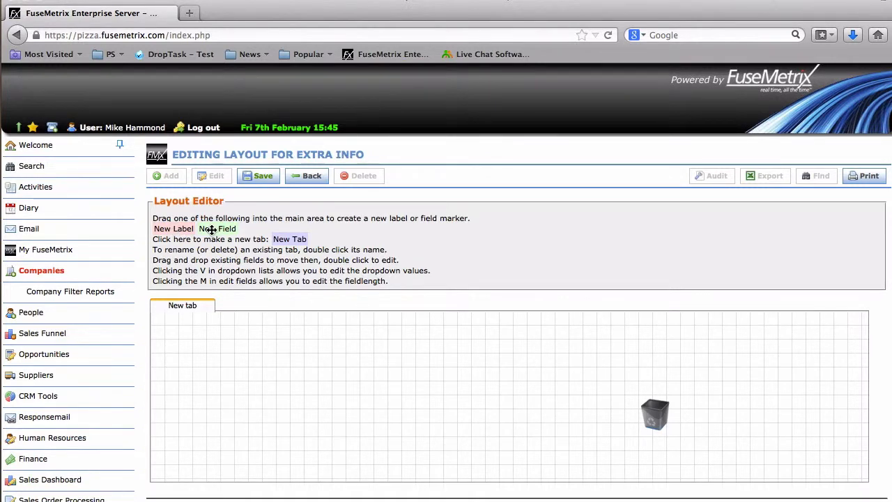
mouse_move(209, 230)
mouse_down()
mouse_move(207, 295)
mouse_move(219, 337)
mouse_move(215, 349)
mouse_move(195, 350)
mouse_up()
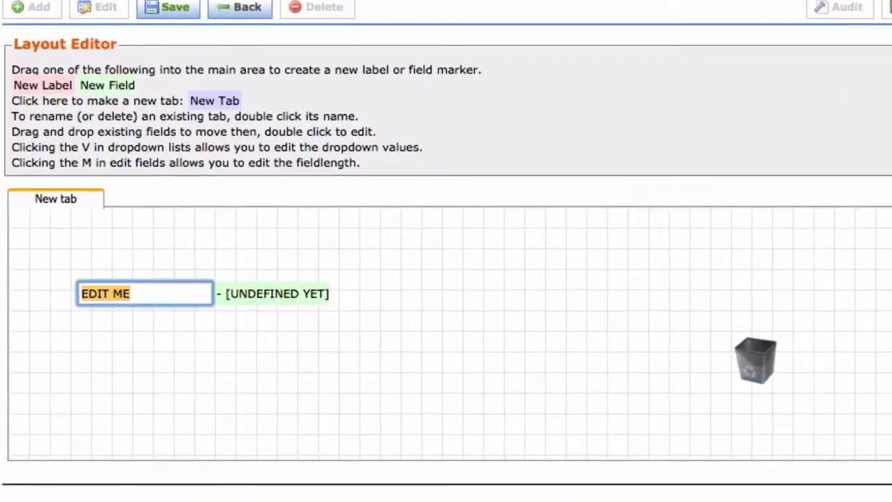
text(new fiew)
key(BackSpace)
text(ld)
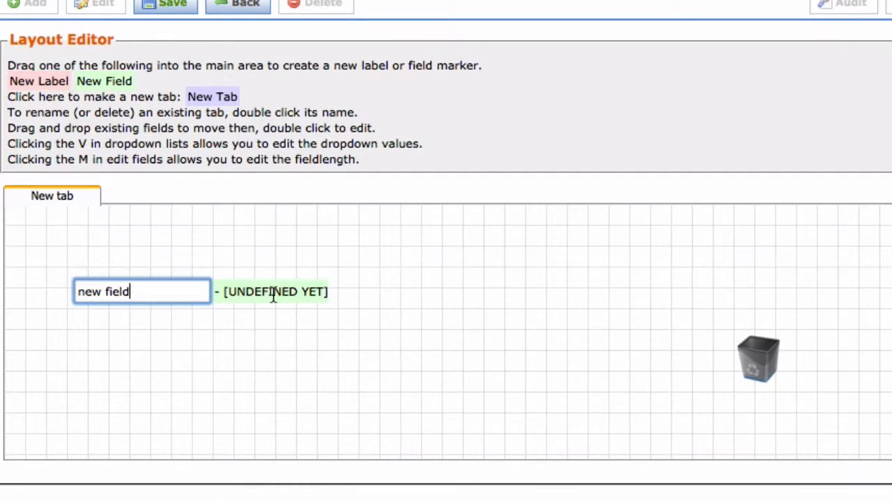
key(Return)
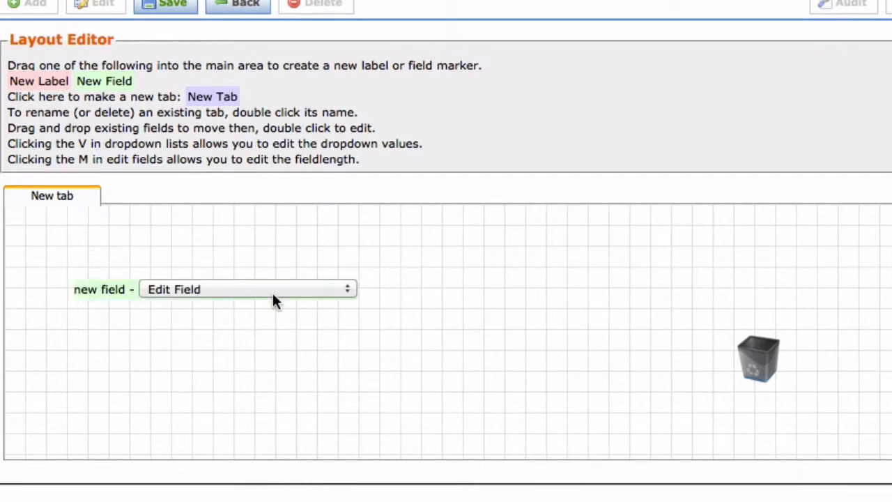
click(348, 293)
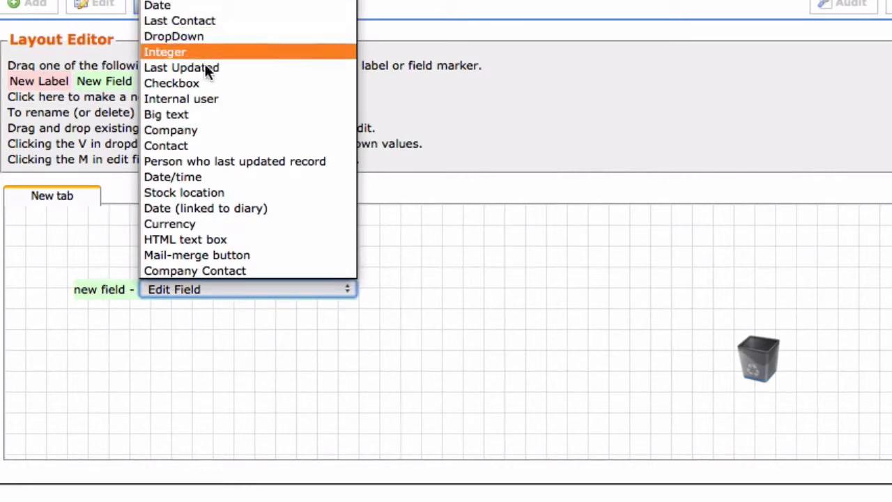
click(197, 83)
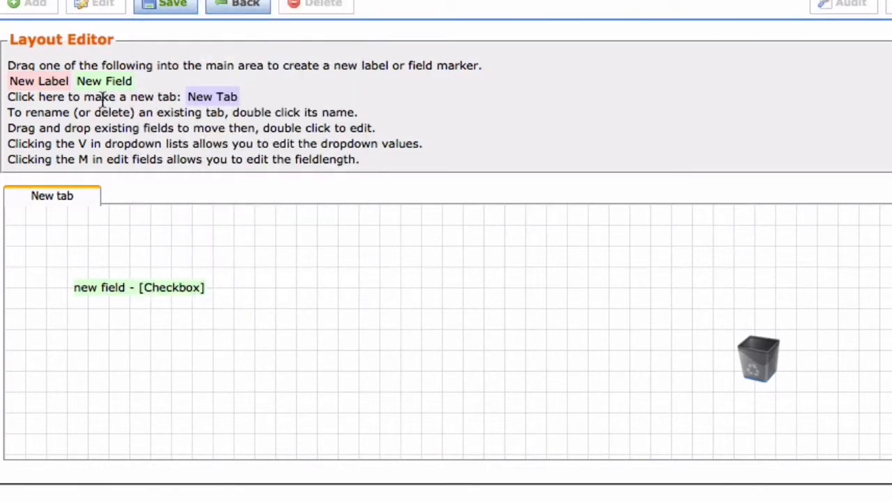
Add a field labelled "follow up" below the checkbox field, with the type Date (linked to diary)
drag(104, 81, 127, 370)
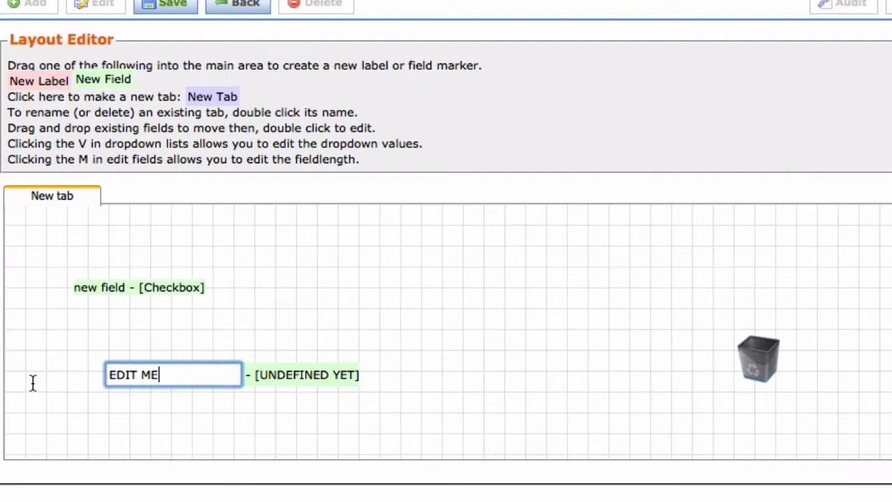
key(BackSpace)
key(BackSpace)
key(BackSpace)
key(BackSpace)
key(BackSpace)
key(BackSpace)
key(BackSpace)
text(follow up)
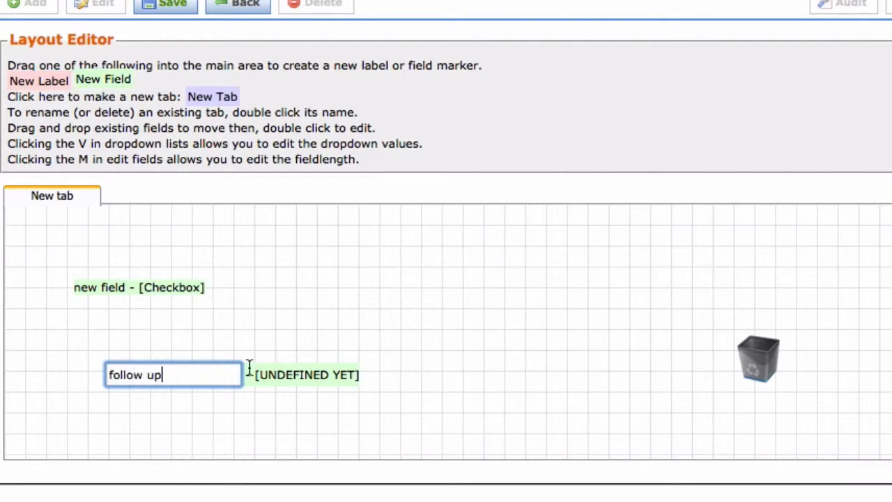
click(293, 382)
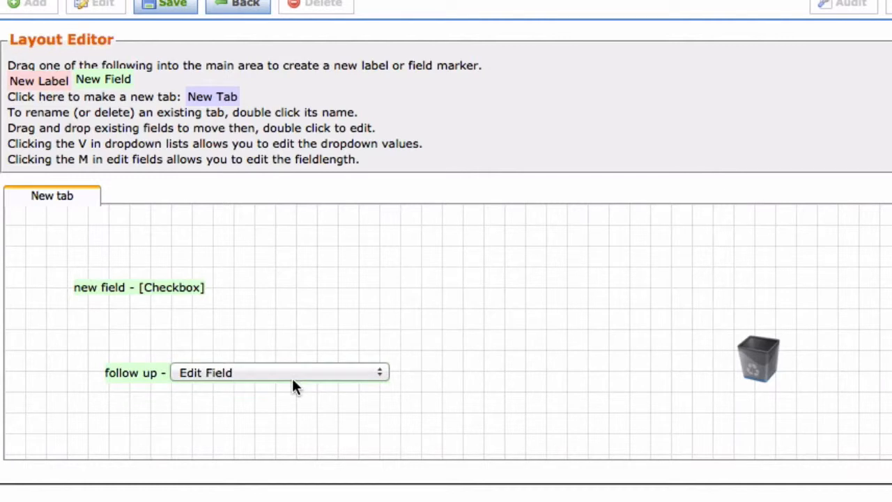
click(380, 372)
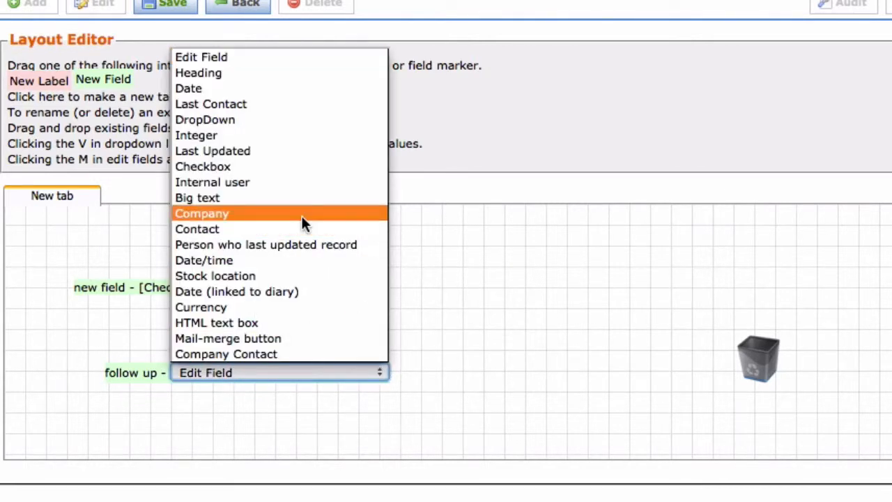
click(274, 291)
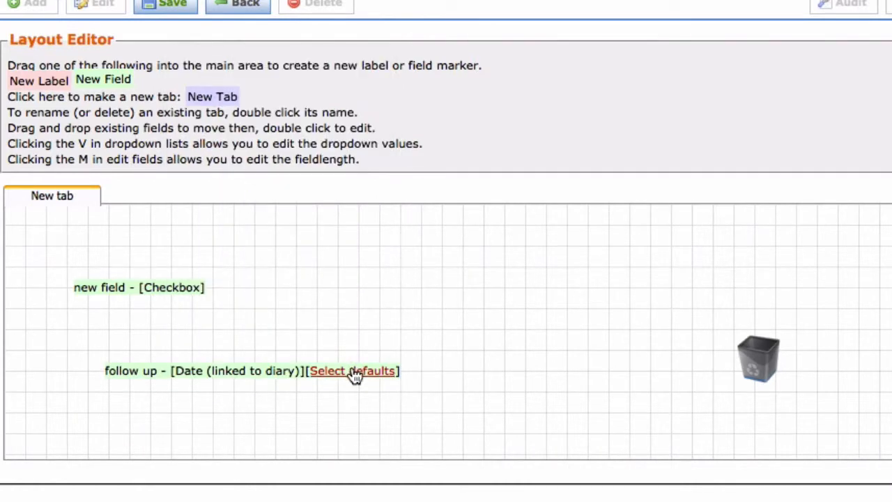
Set the follow up field's diary event defaults to type Call, priority High and title "Follow Up call", and save them
click(355, 372)
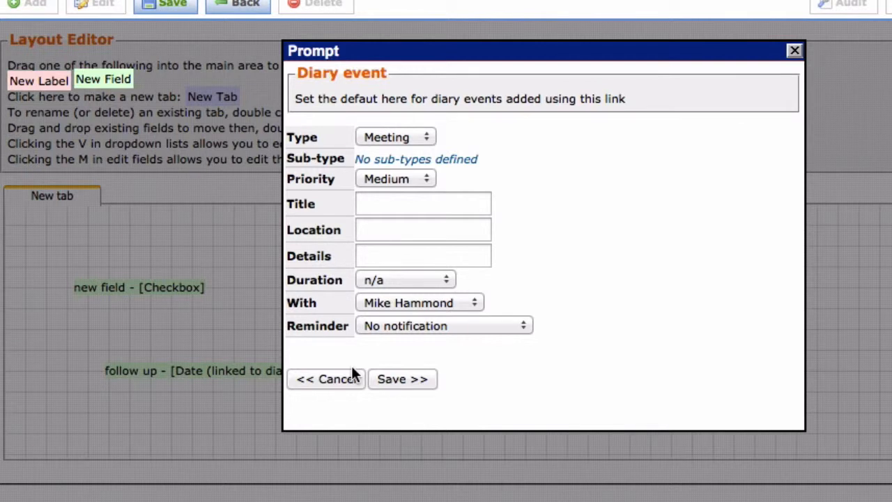
click(427, 138)
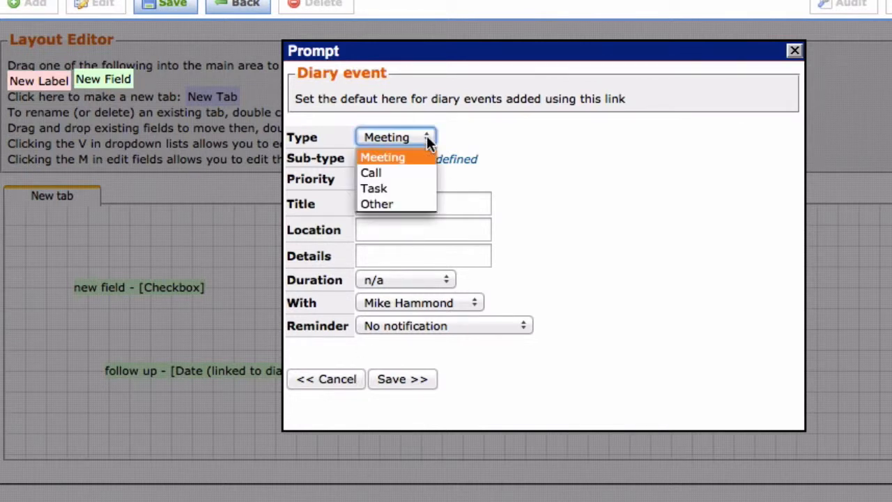
click(403, 174)
click(431, 178)
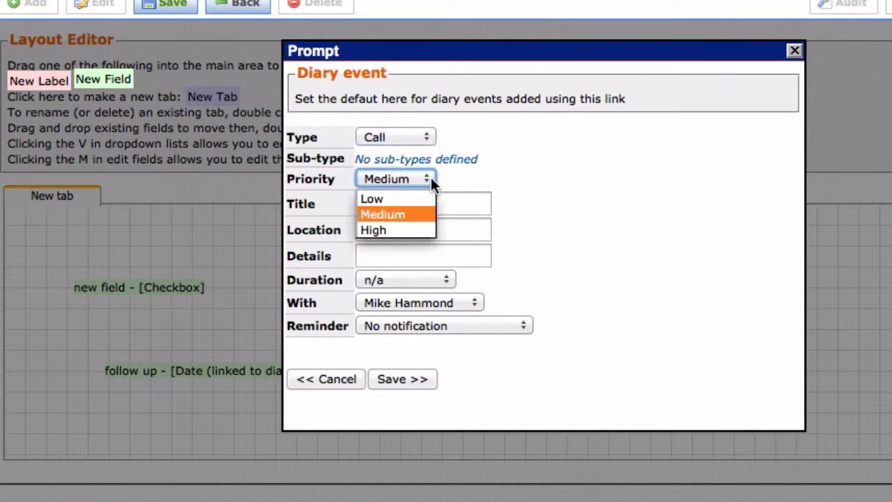
click(386, 228)
click(416, 207)
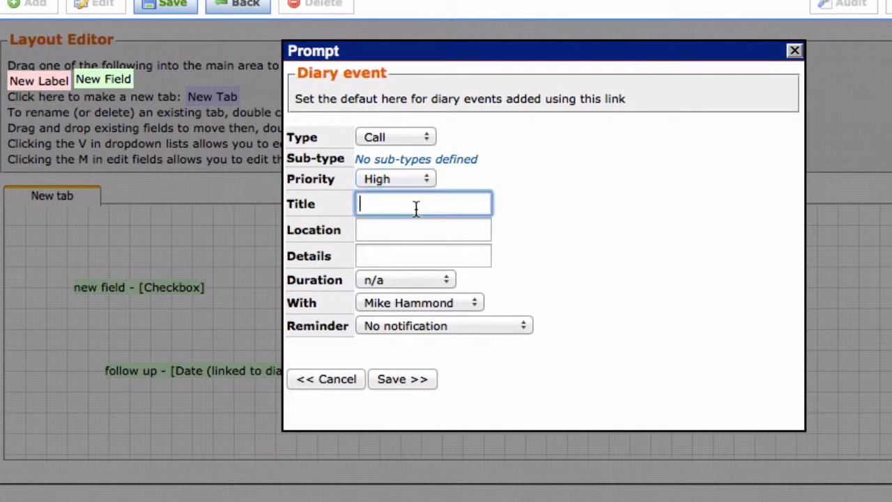
text(Follow Up call)
click(399, 379)
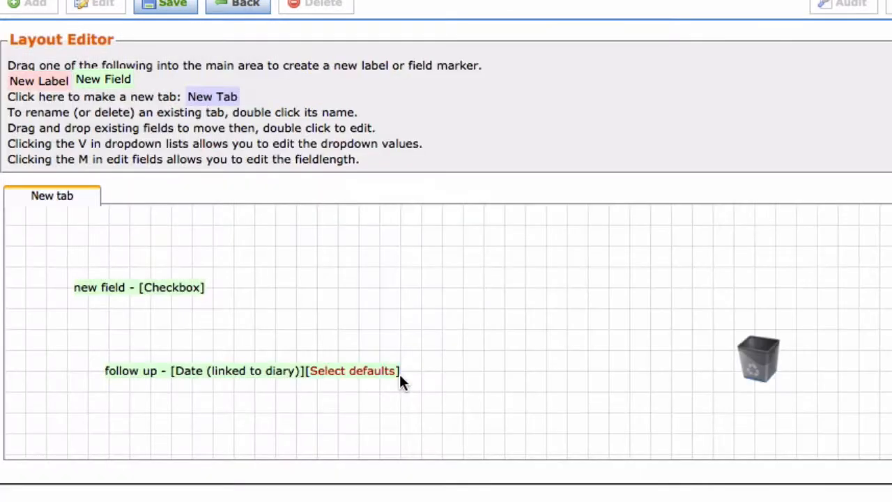
Add a third field to the right of the checkbox field, keeping the label "EDIT ME", and make it a DropDown
drag(115, 76, 335, 262)
drag(418, 304, 338, 299)
click(523, 304)
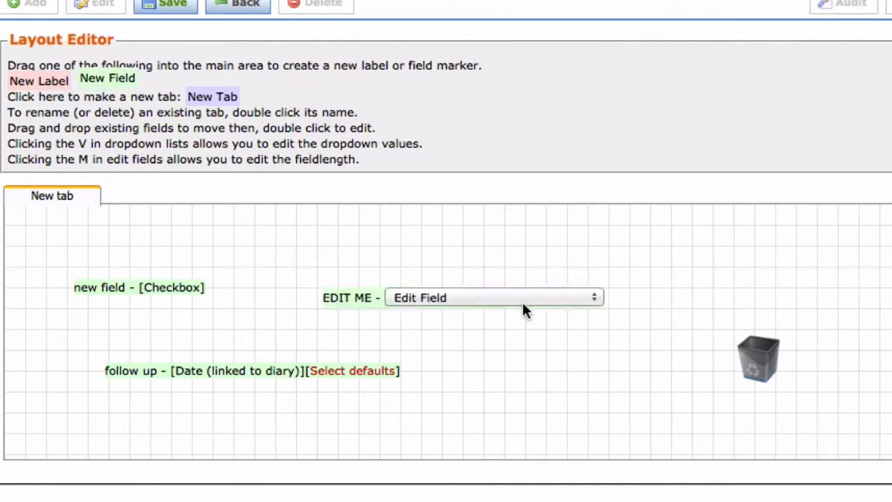
click(597, 298)
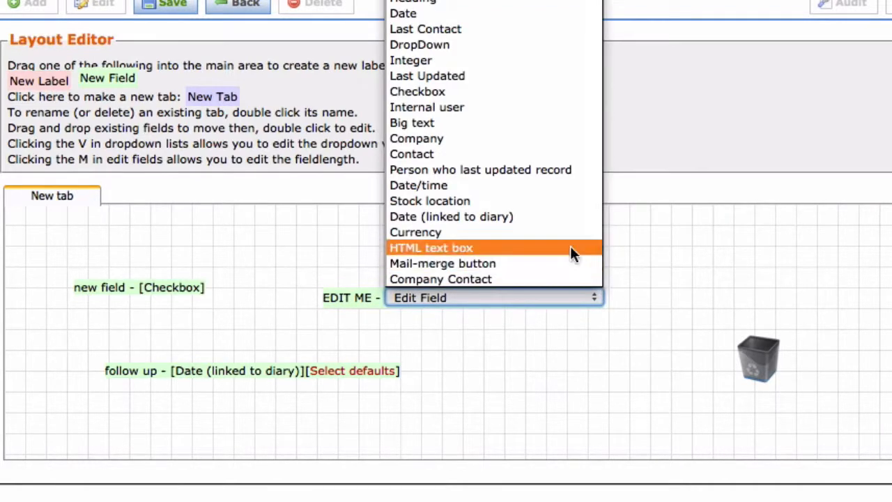
click(445, 44)
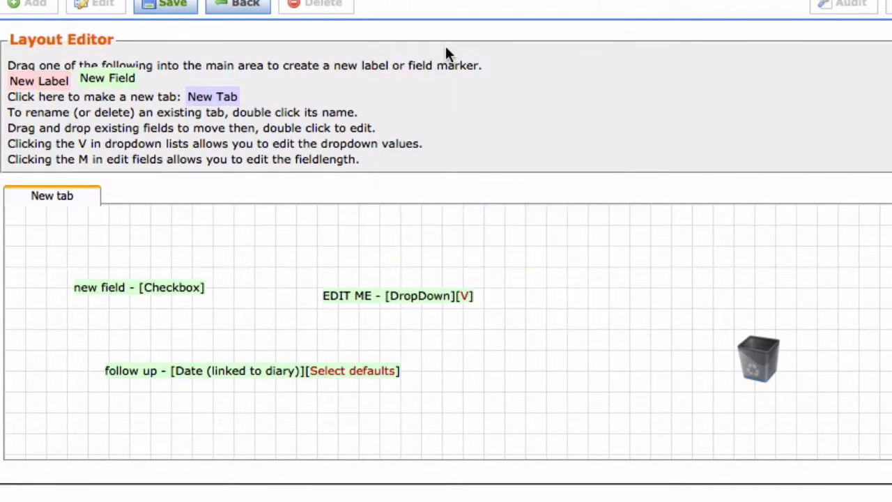
Define the dropdown field's values as Option 1, Option 2 and Option 3, one per line, and save them
click(466, 295)
click(391, 195)
text(Opt)
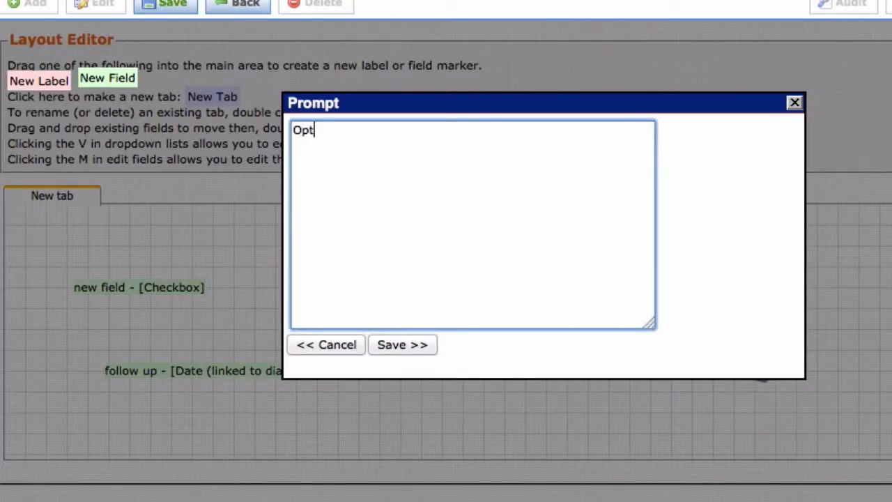
text(ion 1)
key(Return)
text(Option 2 )
text(Option 3)
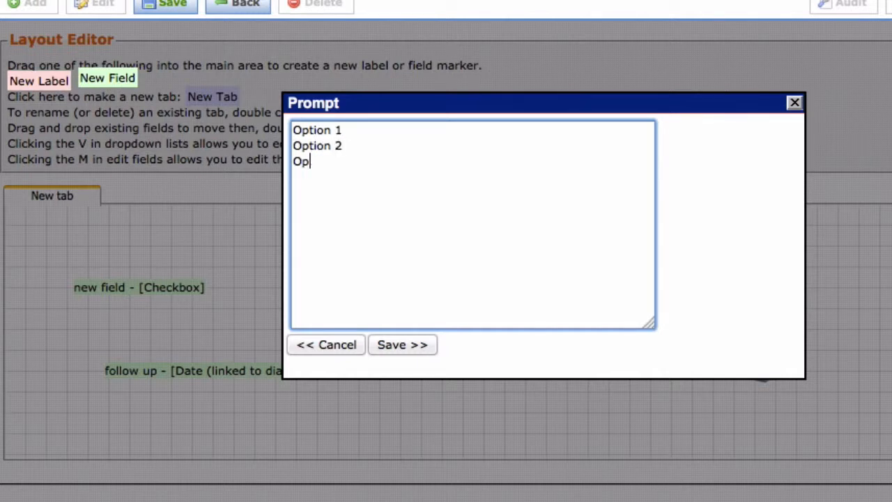
click(390, 346)
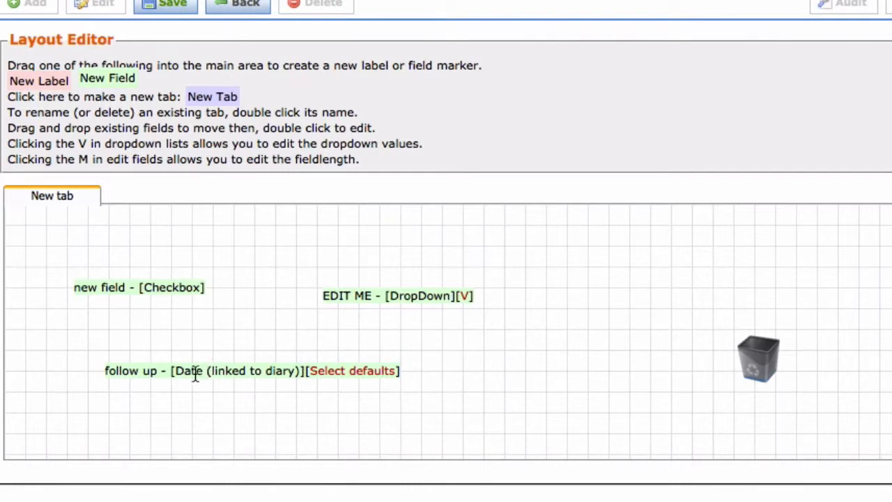
Align the follow up field below and the dropdown field above the checkbox field in one column, and save the layout
drag(195, 370, 159, 356)
drag(388, 291, 140, 233)
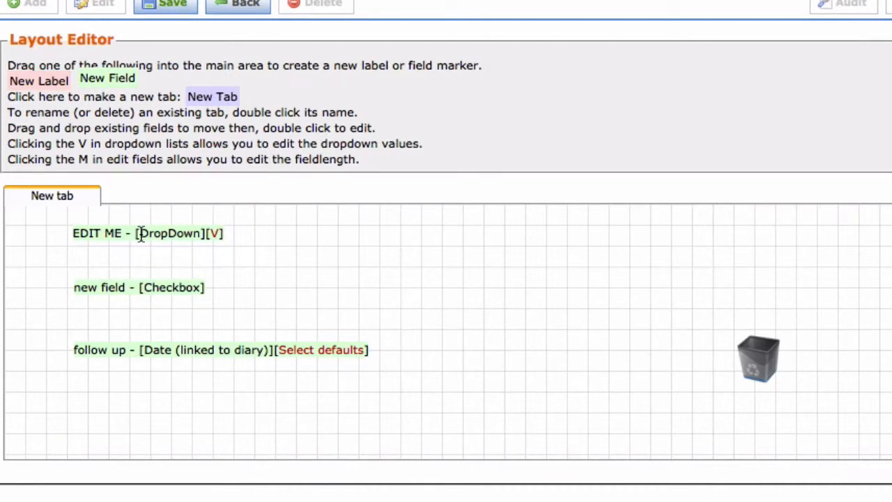
click(162, 6)
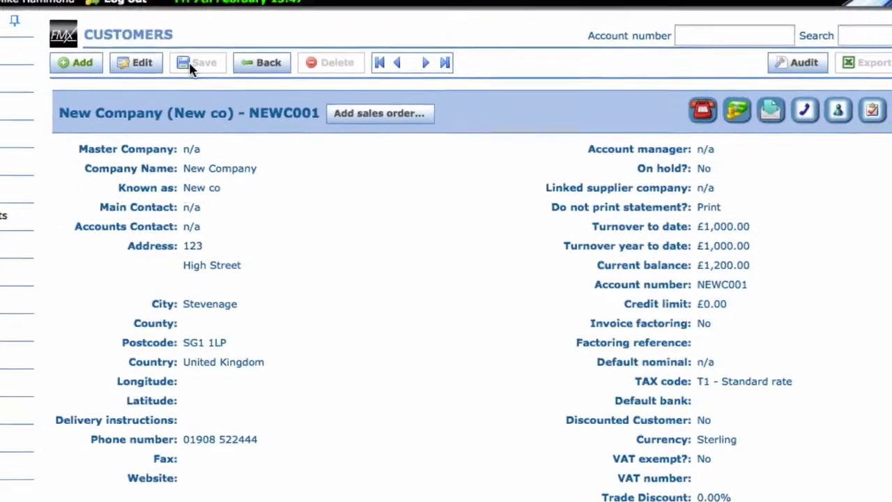
In the customer's Extra info section, set the EDIT ME dropdown to Option 2 and tick the new field checkbox
scroll(251, 139, down, 10)
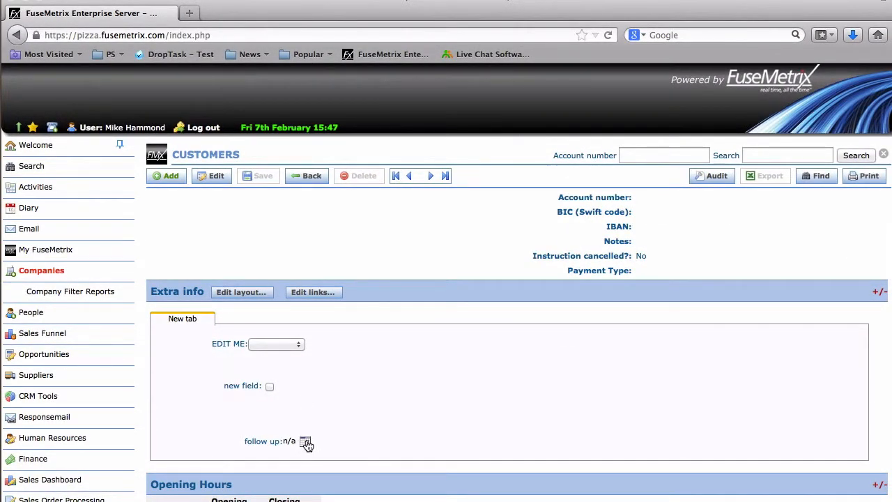
click(298, 347)
click(288, 363)
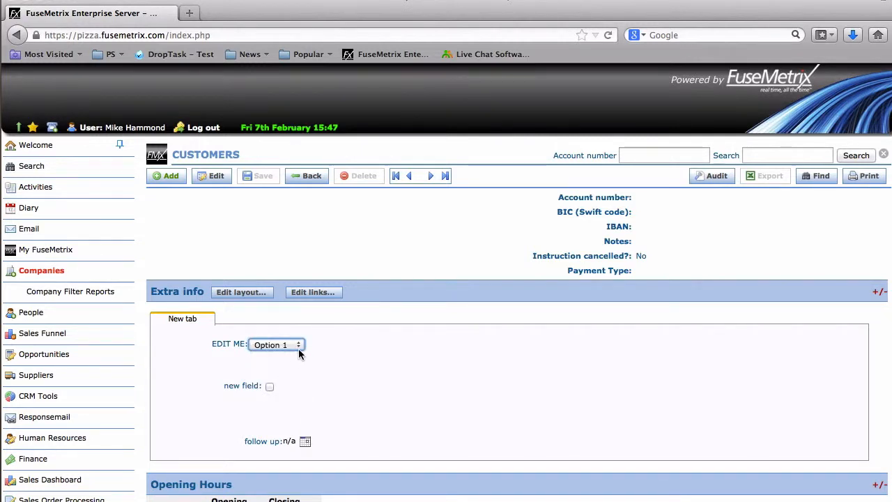
click(298, 347)
click(291, 374)
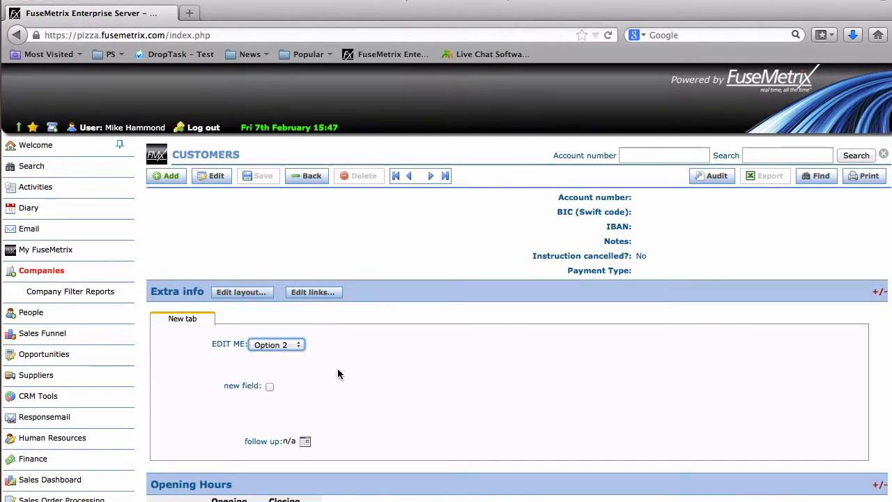
click(270, 387)
Schedule the follow up date in the diary for Friday 7 February 2014 at 11:45, and save the event with its default details
click(305, 443)
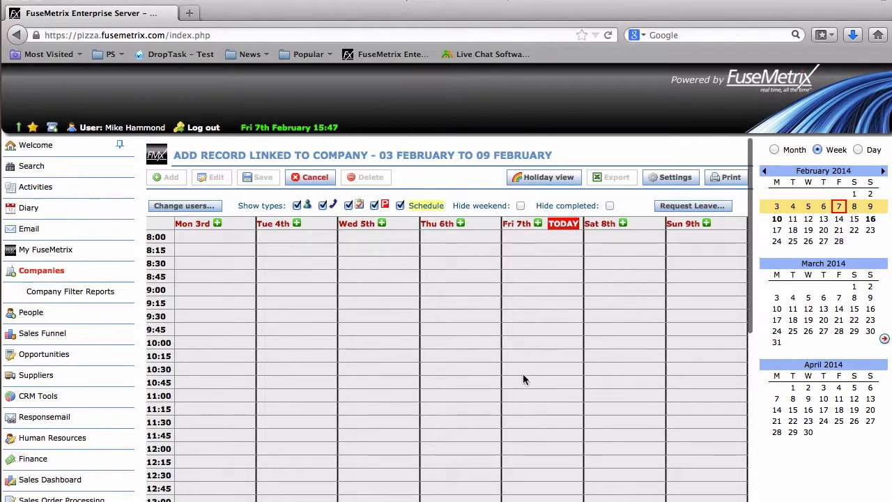
click(510, 433)
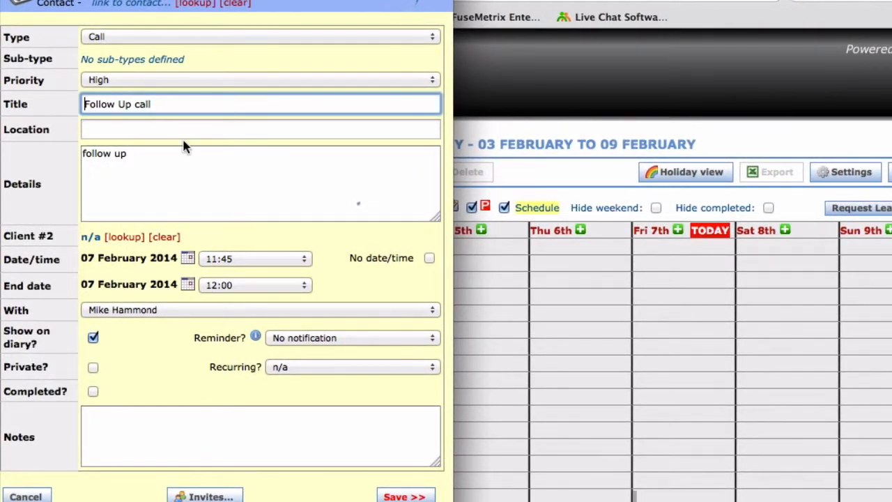
click(405, 495)
Reopen the diary event linked to the follow up field, mark it as completed and save it
scroll(405, 488, down, 10)
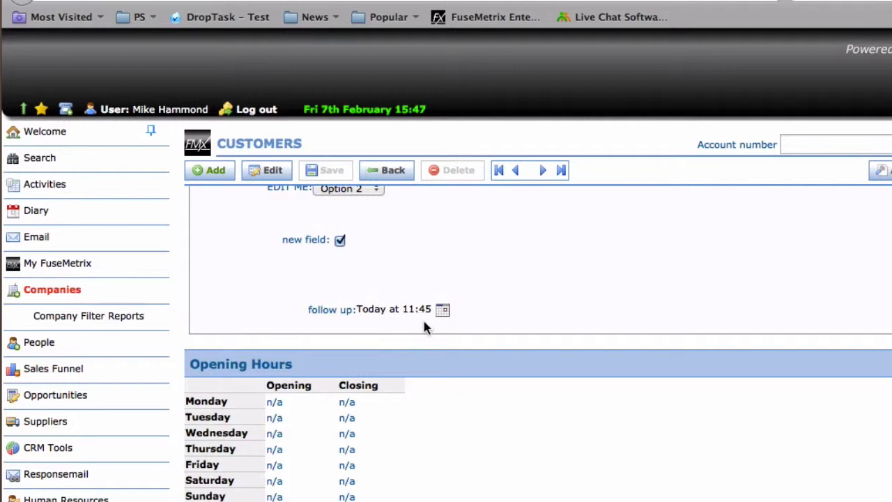
click(443, 314)
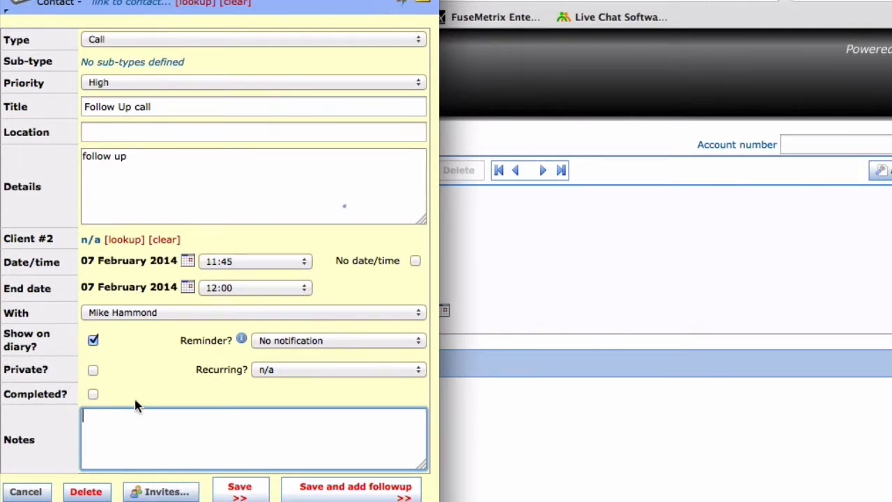
click(94, 393)
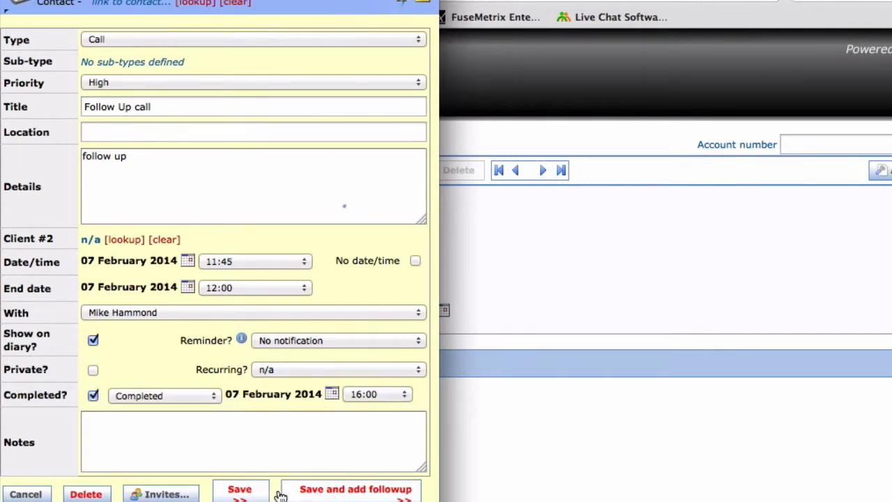
click(240, 492)
scroll(244, 497, down, 10)
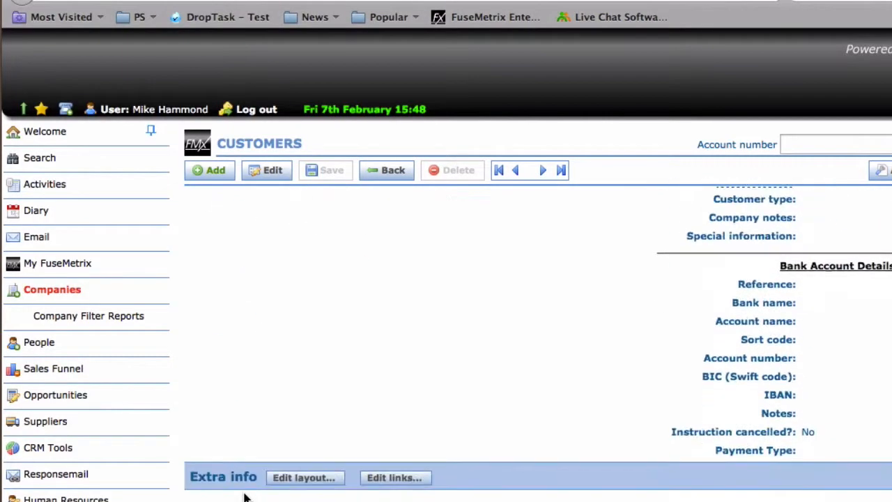